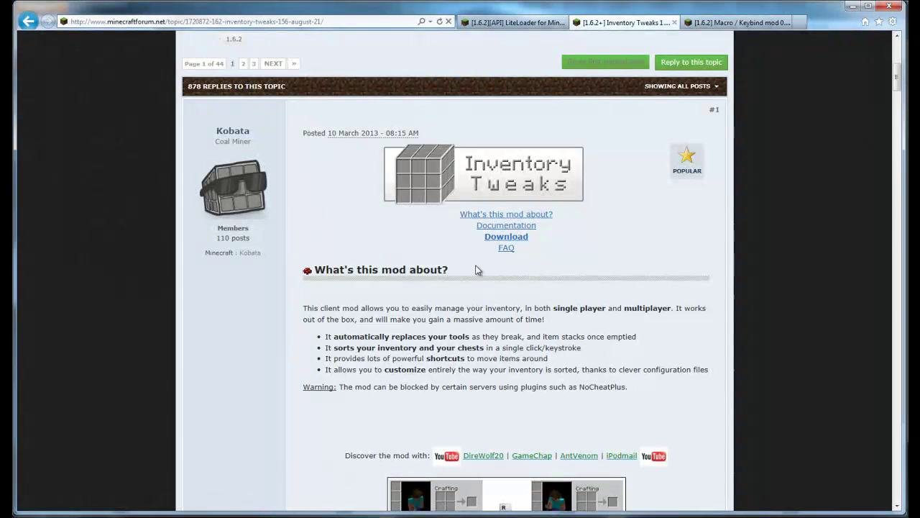
Review the Inventory Tweaks topic's description, installation notes, NoCheatPlus compatibility warning and InvTweaks v1.56 download links
scroll(537, 299, down, 3)
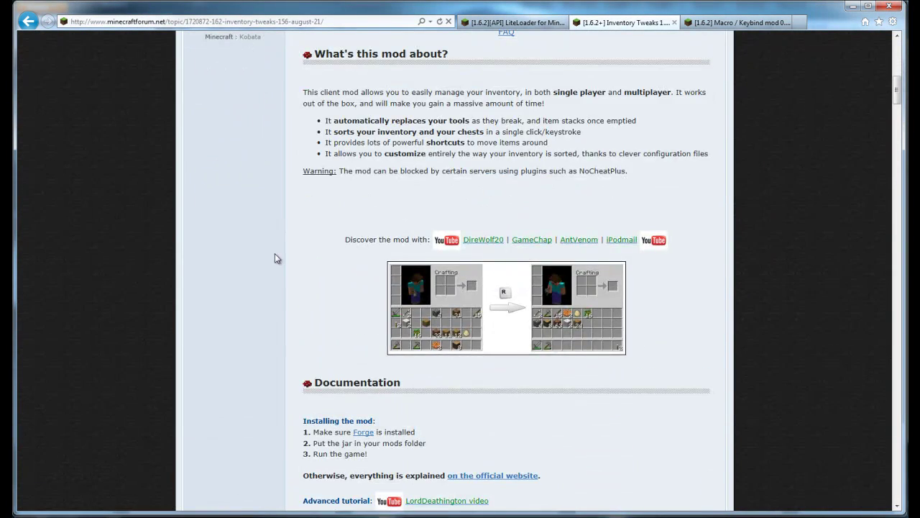
scroll(283, 260, down, 2)
scroll(280, 260, down, 2)
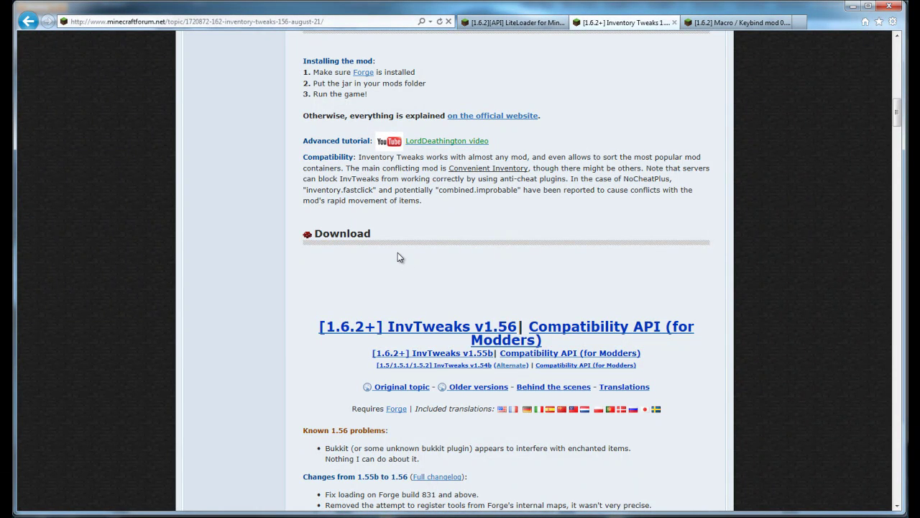
scroll(357, 252, down, 2)
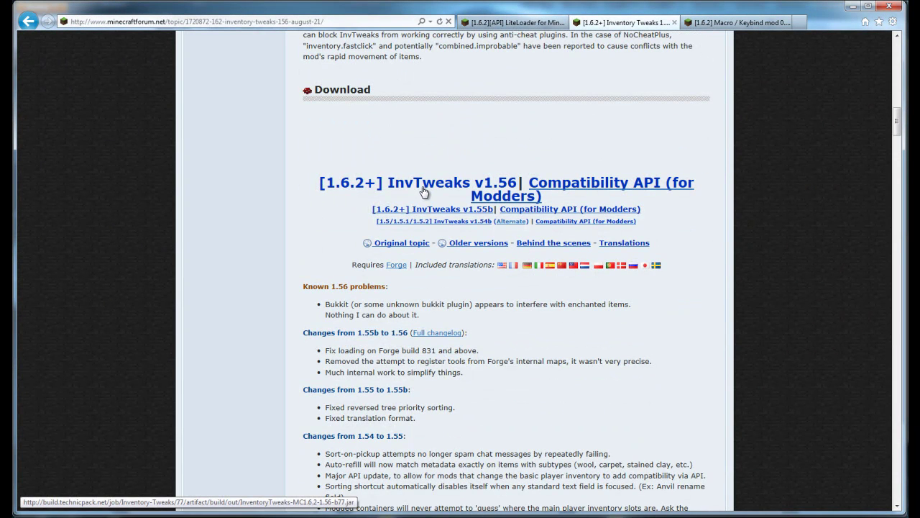
scroll(496, 116, up, 1)
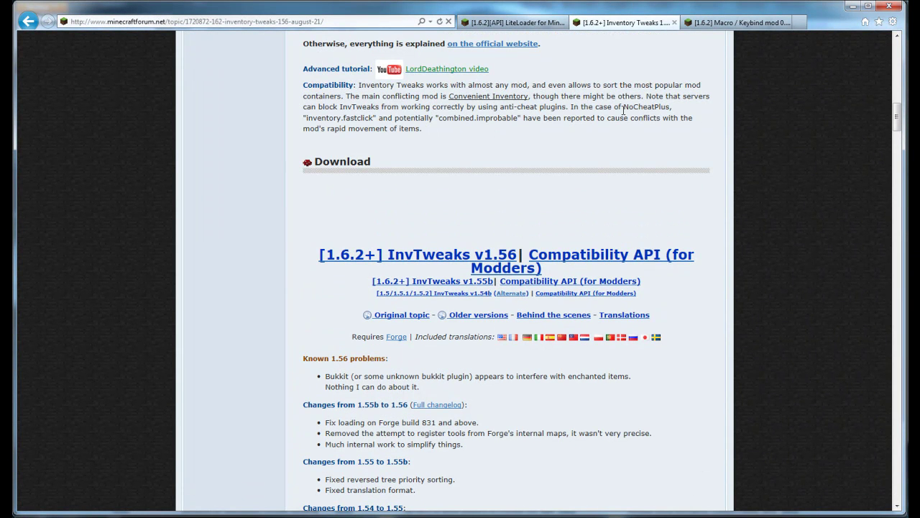
drag(622, 110, 672, 110)
click(579, 113)
click(603, 108)
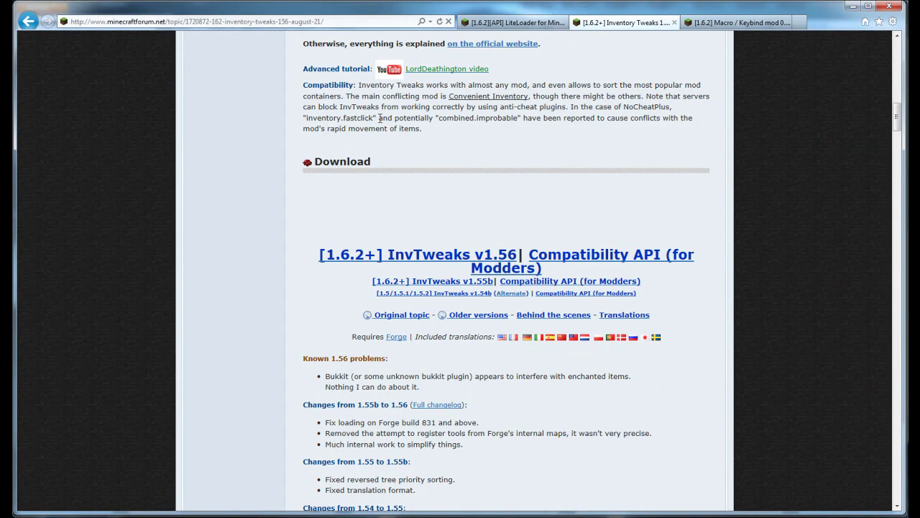
scroll(403, 133, down, 4)
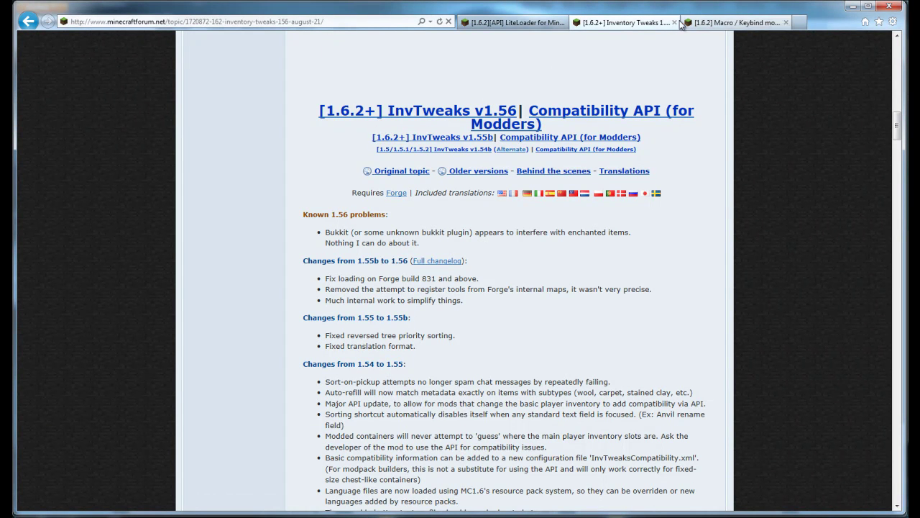
Switch to Windows Explorer and open the Minecraft folder inside Downloads
key(alt+Tab)
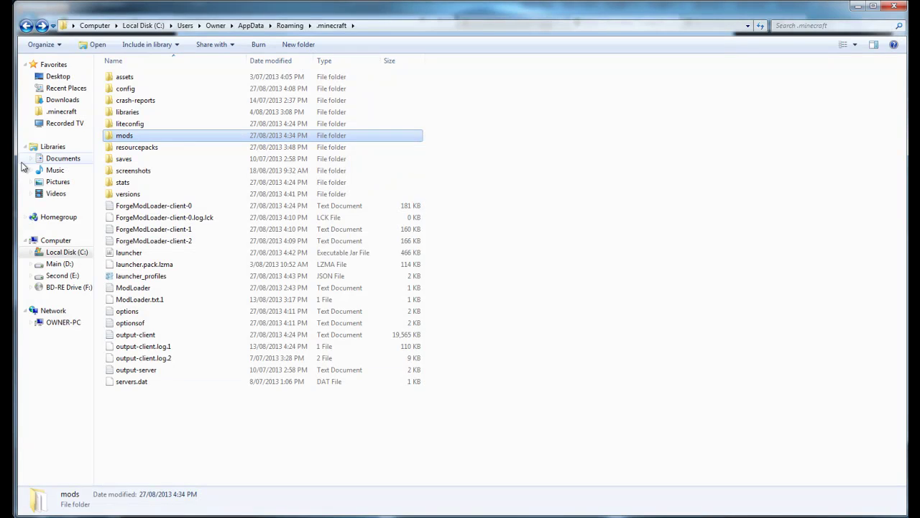
click(64, 100)
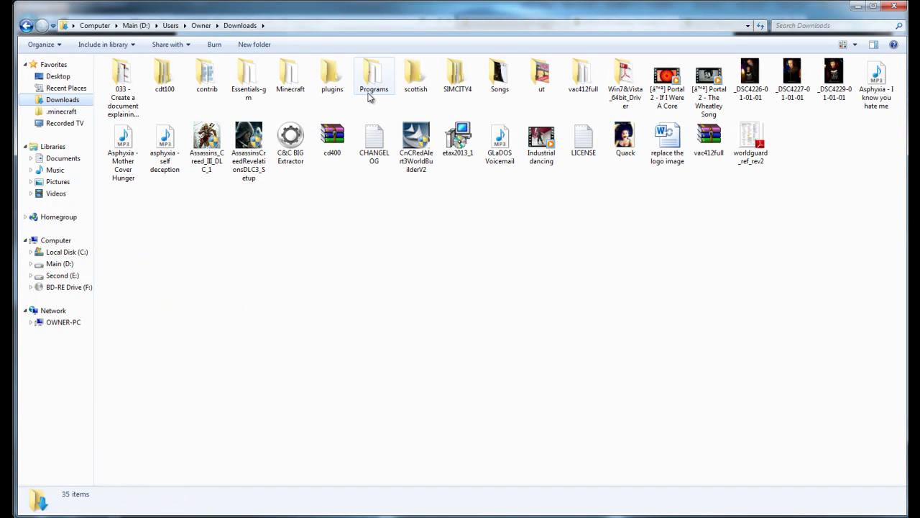
double_click(283, 83)
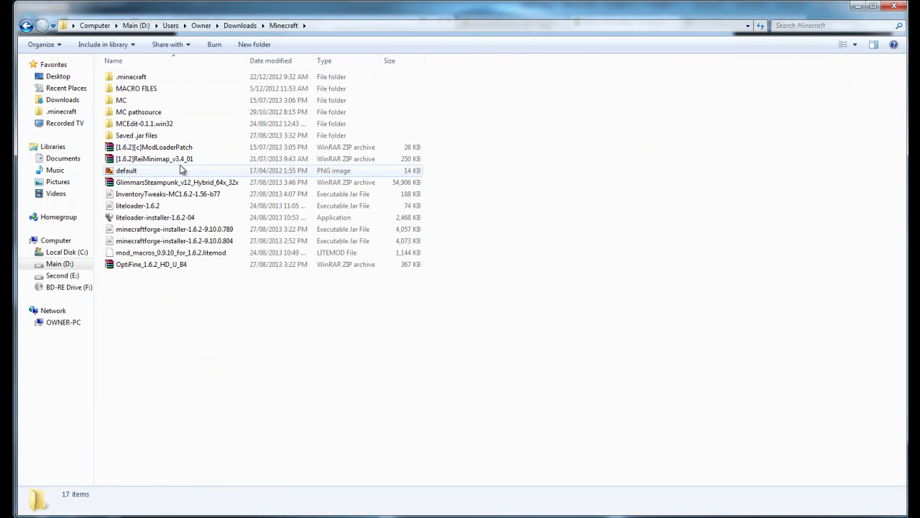
Run liteloader-installer-1.6.2-04, enable chaining to Minecraft Forge 9.10.0.804, and close the installer without installing
click(198, 218)
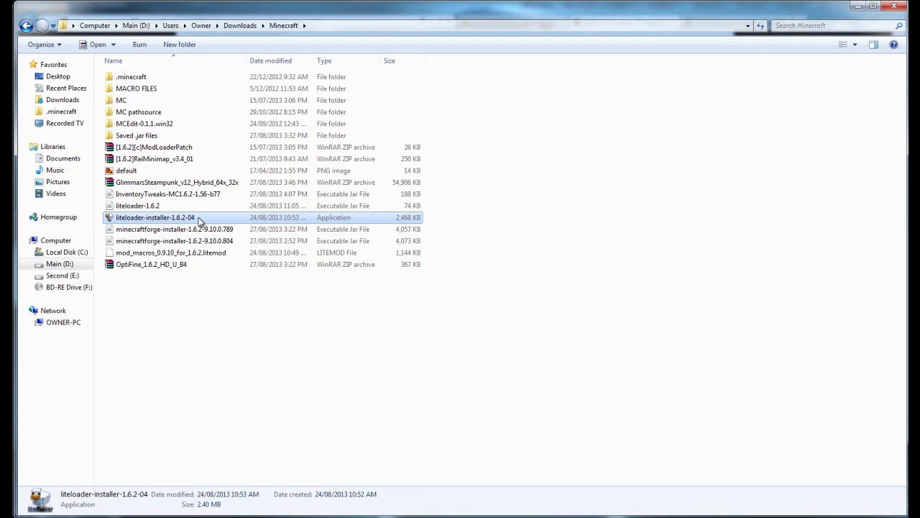
double_click(200, 220)
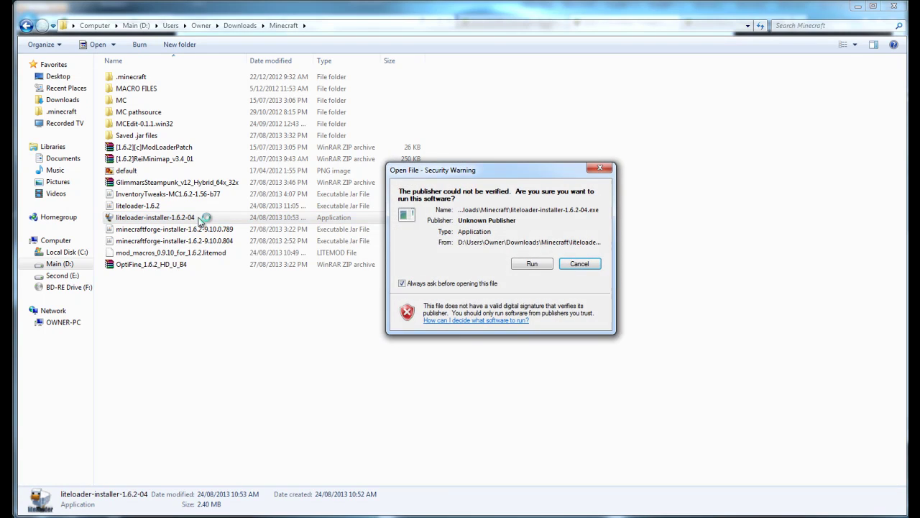
click(532, 264)
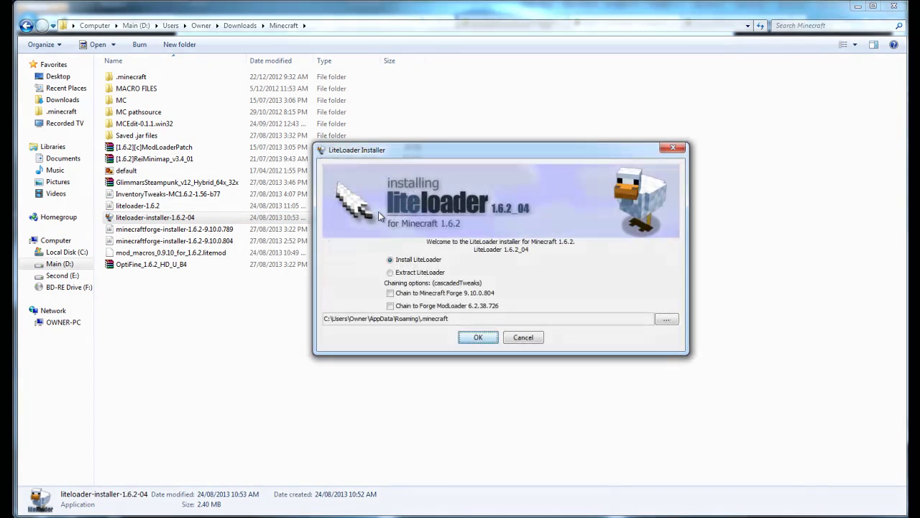
click(390, 294)
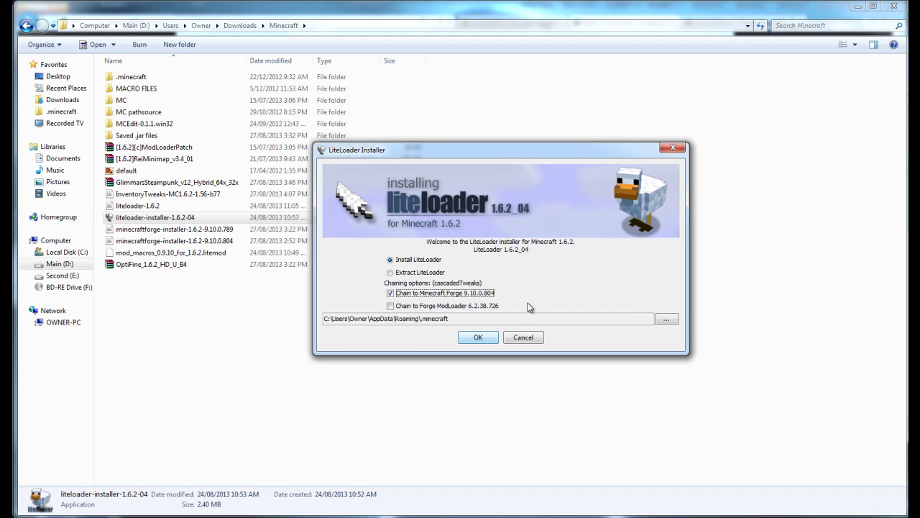
click(663, 149)
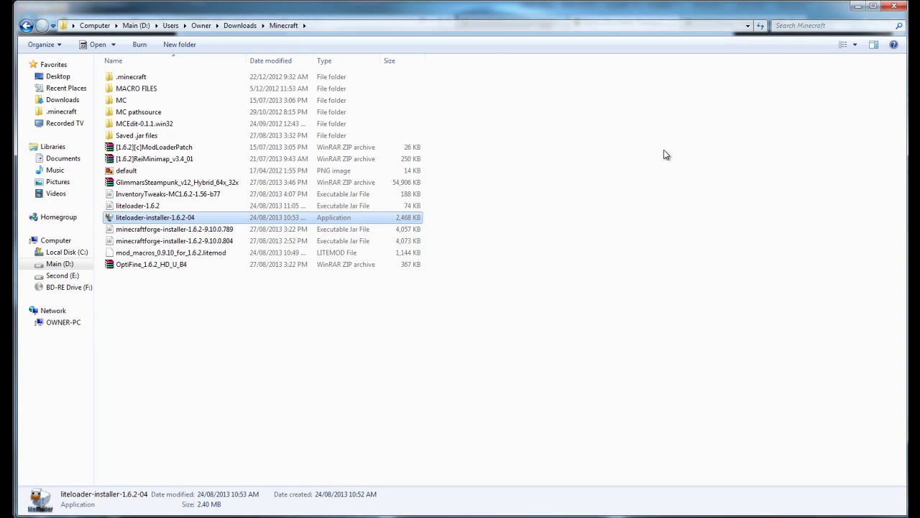
Download Macro / Keybind mod version 0.9.10 for Minecraft 1.6.2 from its forum topic, saving the ZIP in the Downloads Minecraft folder
click(176, 309)
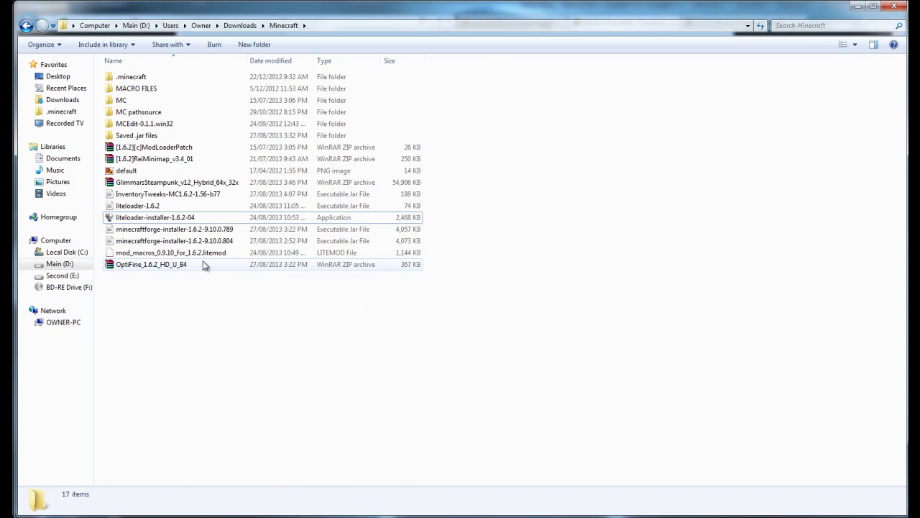
click(205, 253)
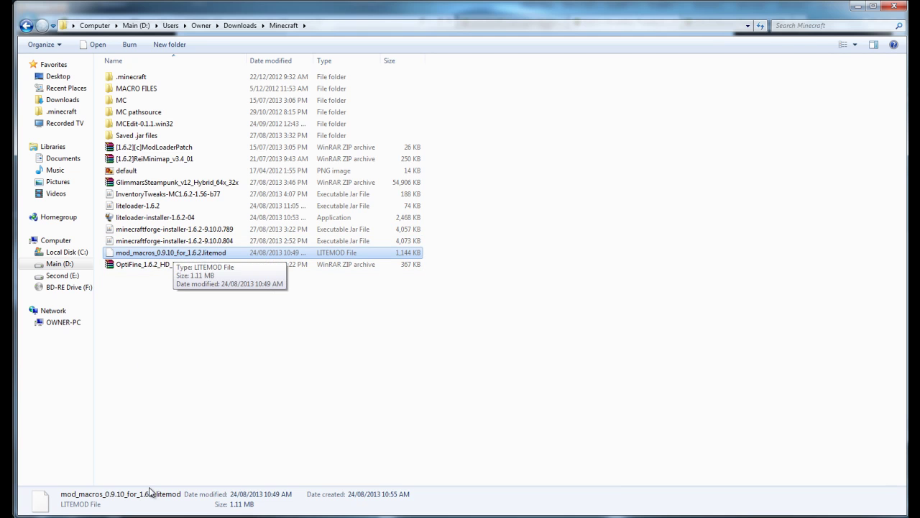
key(alt+Tab)
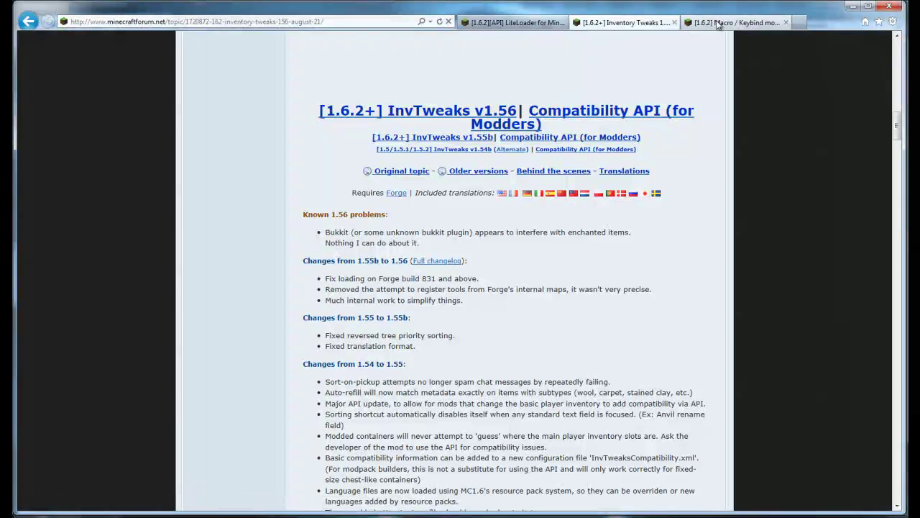
click(737, 22)
scroll(460, 129, up, 2)
click(532, 115)
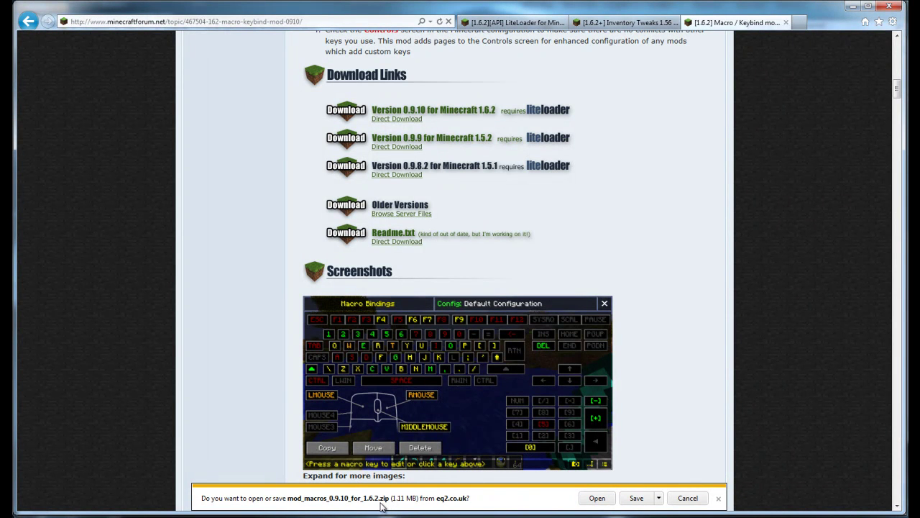
click(659, 498)
click(695, 485)
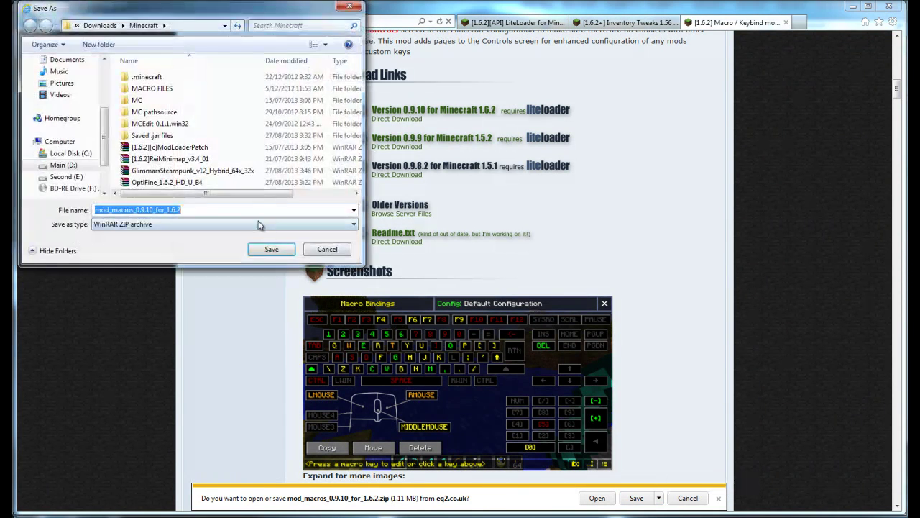
click(271, 249)
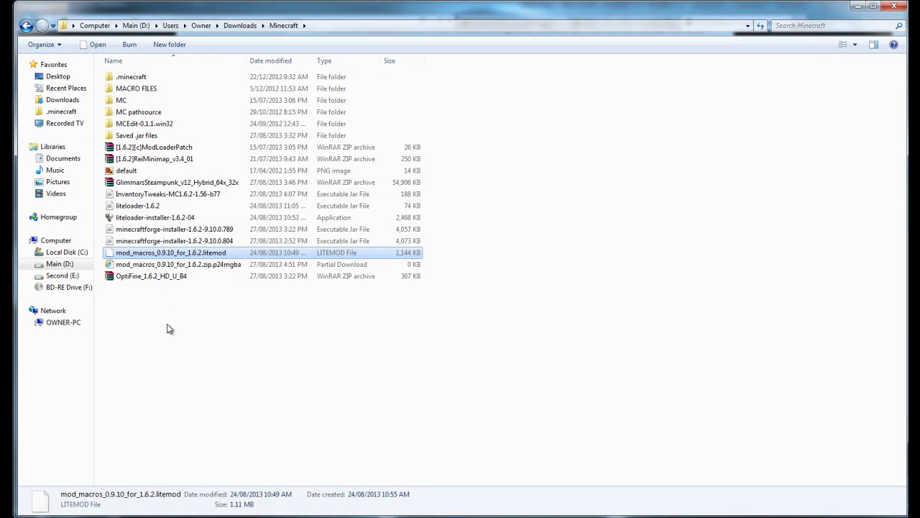
click(166, 264)
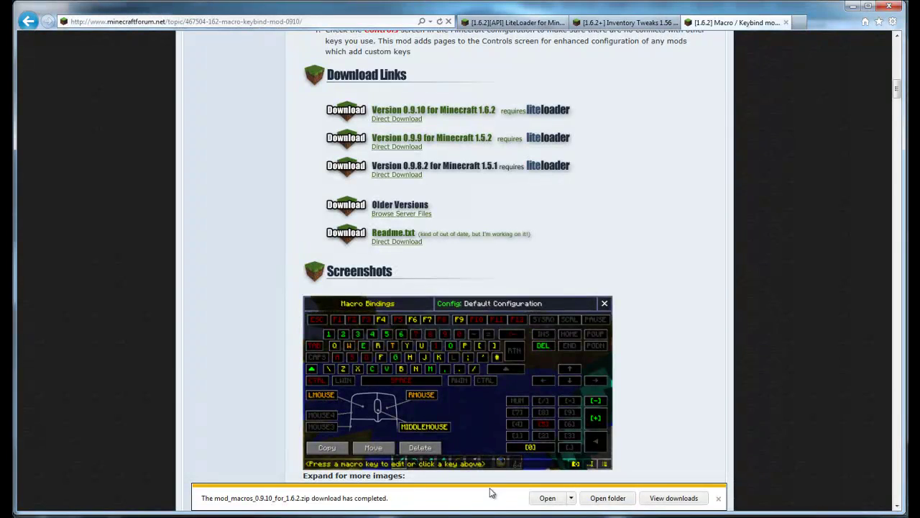
click(718, 498)
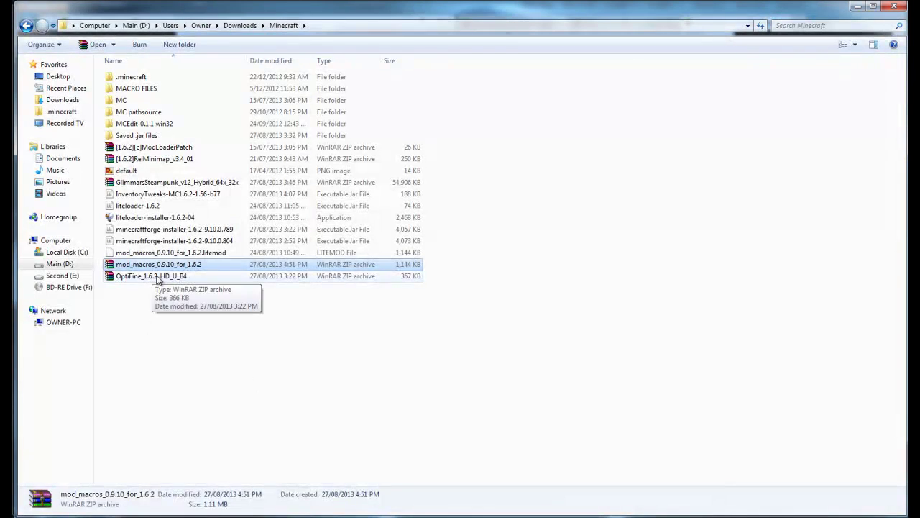
Compare the macros litemod file with the downloaded ZIP and open the mod_macros_0.9.10_for_1.6.2 archive in WinRAR
click(173, 276)
click(194, 266)
click(203, 255)
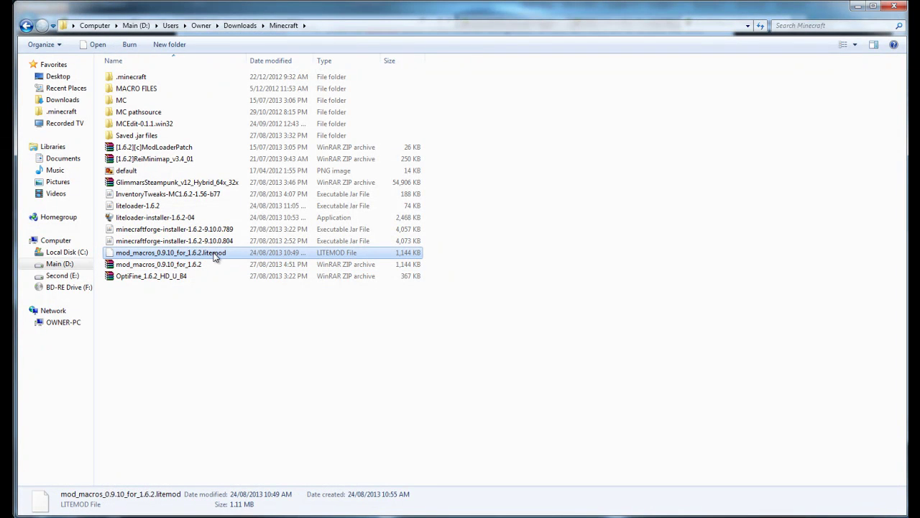
click(215, 264)
right_click(215, 264)
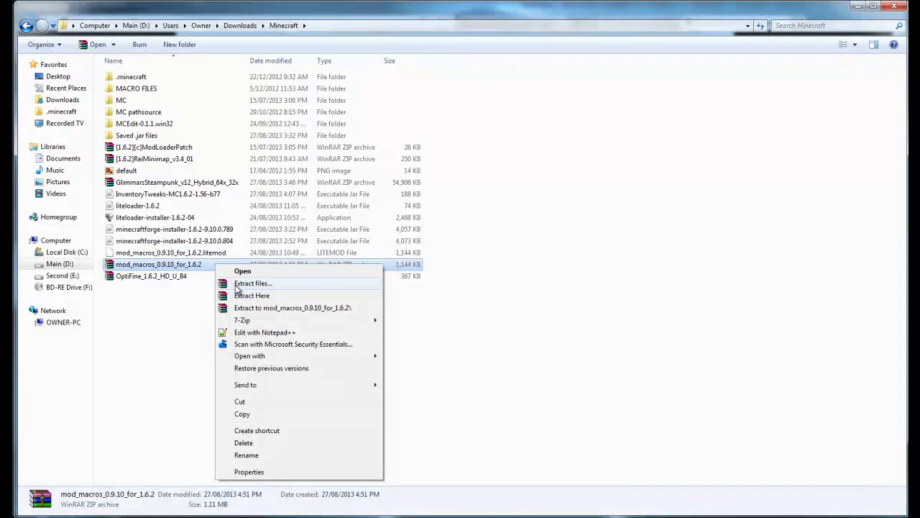
click(243, 271)
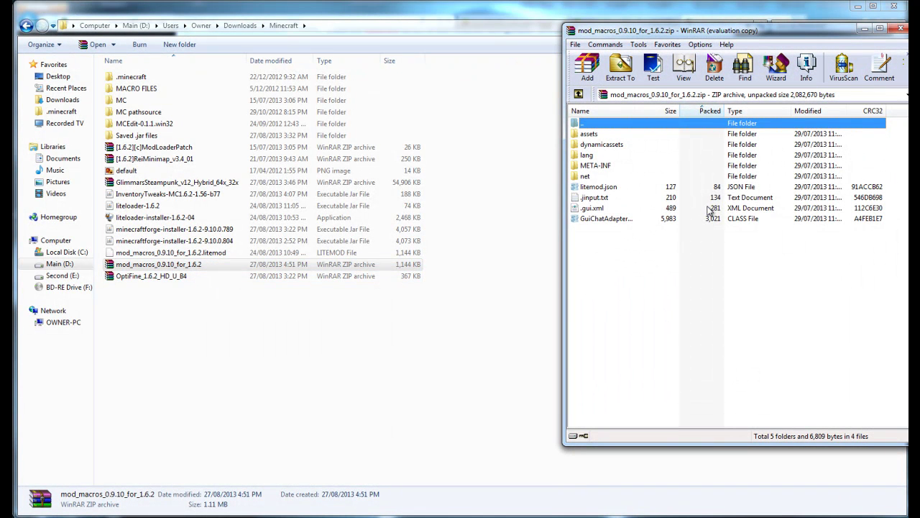
Try to save an archive copy as mod_macros_0.9.10_for_1.6.2.litemod, cancel replacing the existing file, and minimize WinRAR
click(820, 182)
click(578, 45)
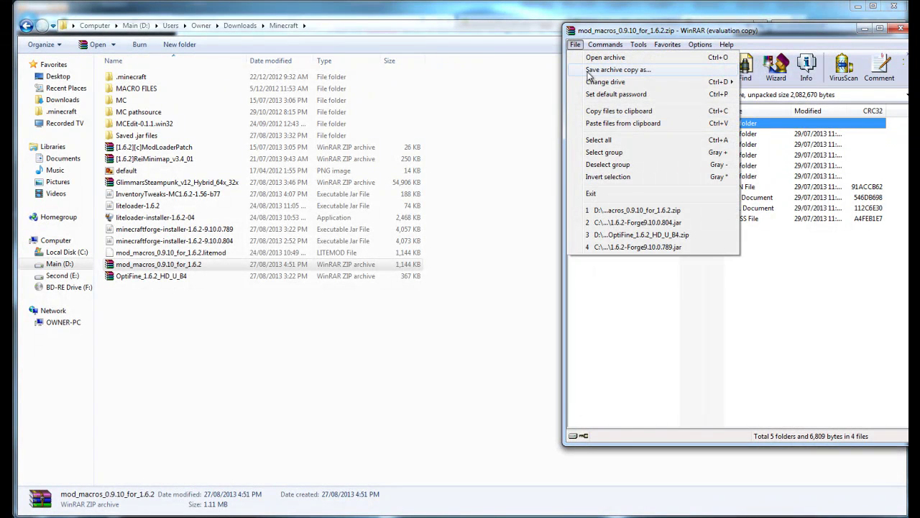
click(599, 70)
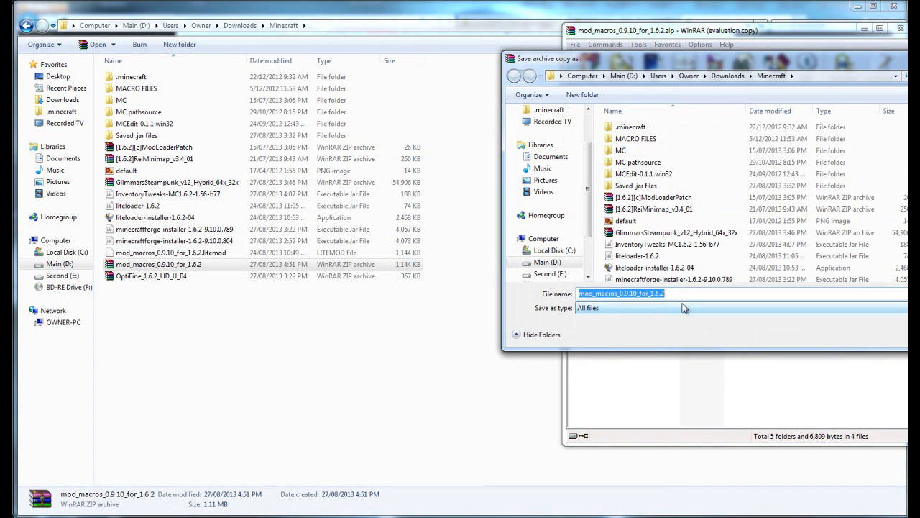
click(680, 295)
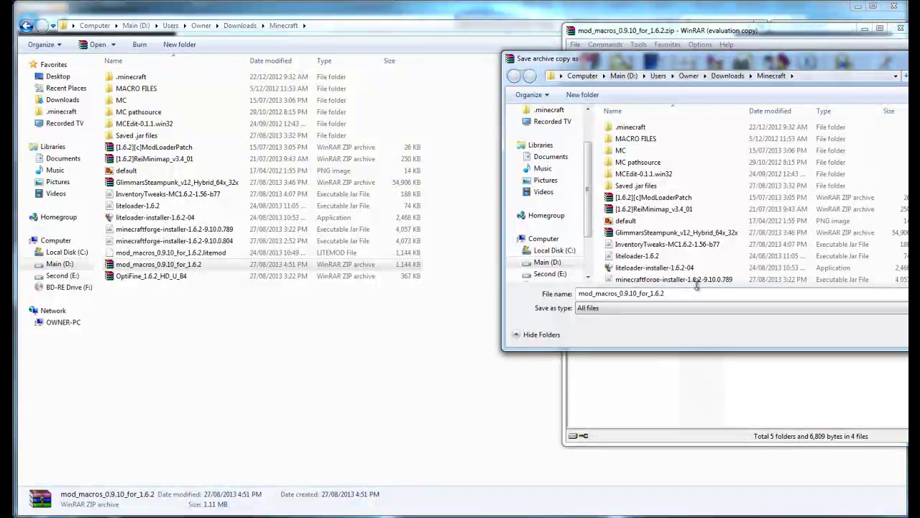
text(.litem)
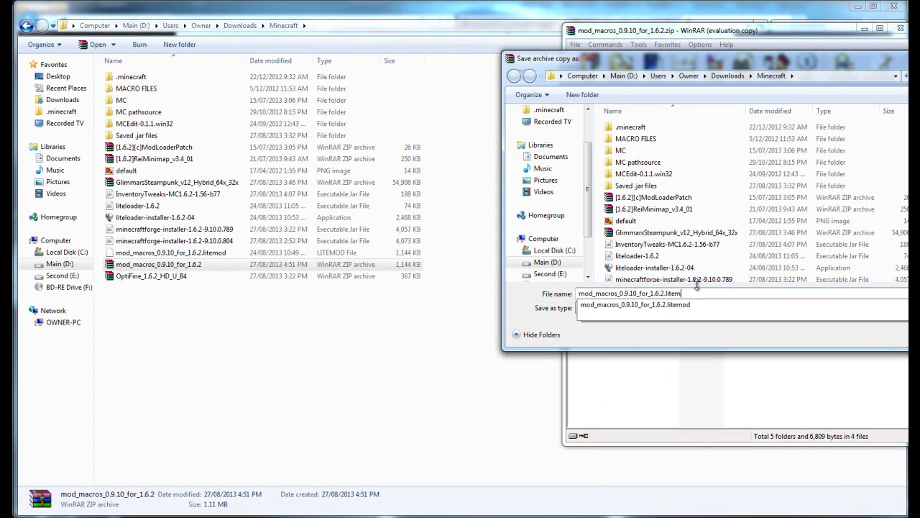
text(od)
key(Return)
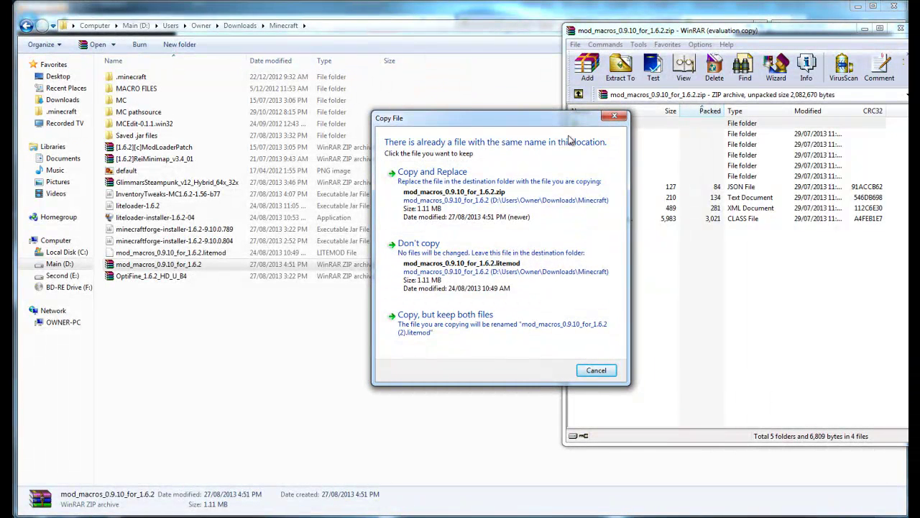
click(615, 116)
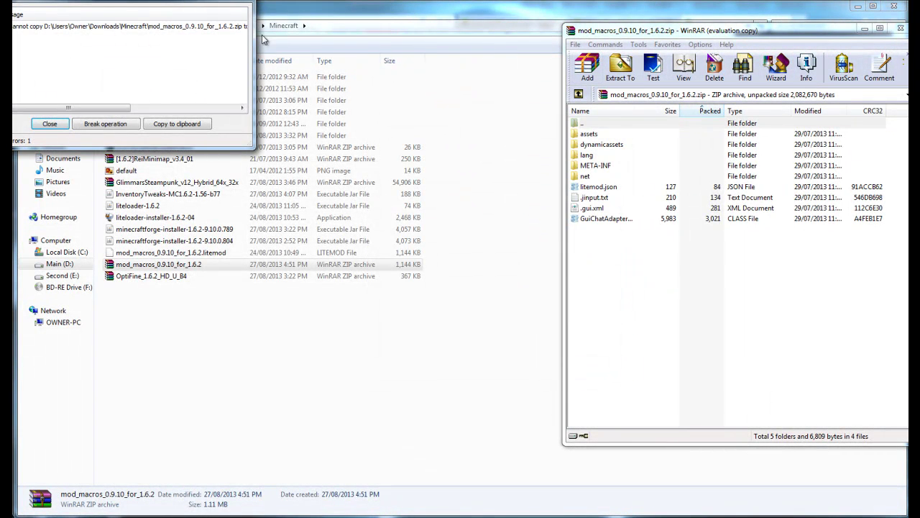
click(237, 4)
click(865, 30)
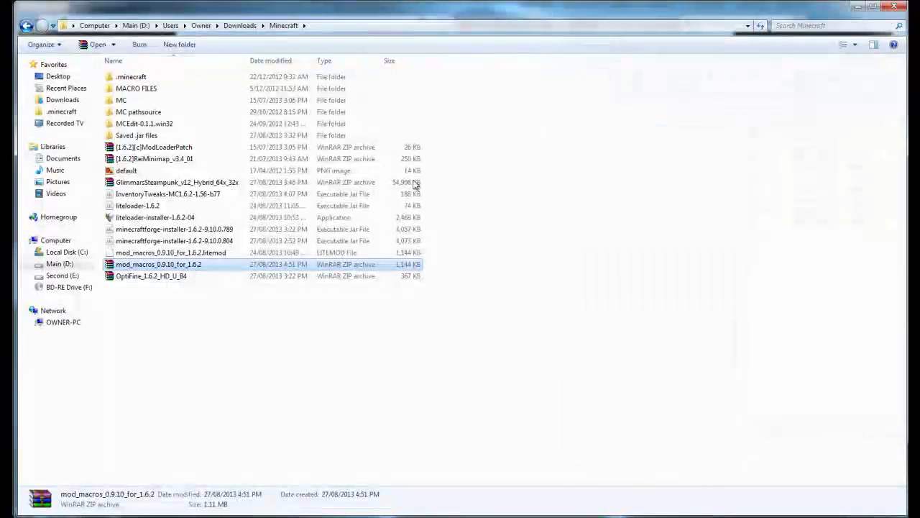
Delete the mod_macros_0.9.10_for_1.6.2 ZIP archive and select the matching litemod file
click(205, 253)
right_click(225, 263)
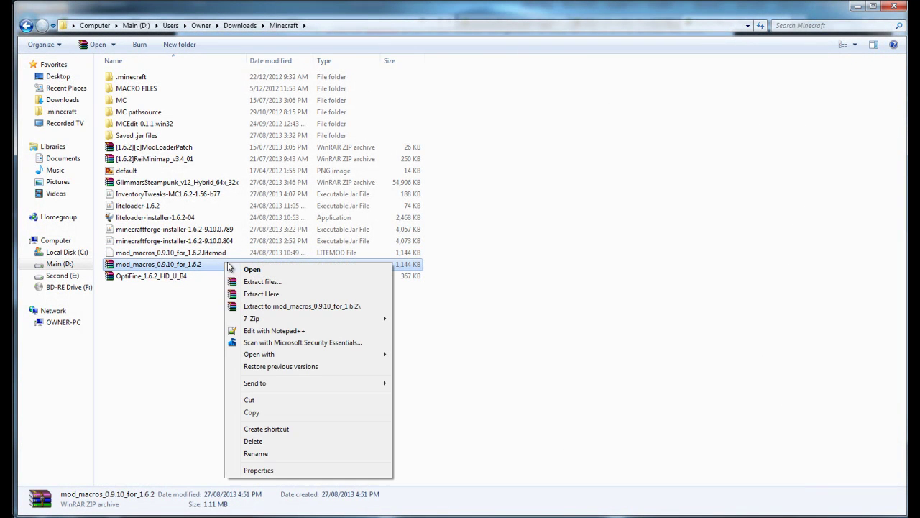
click(253, 440)
click(532, 300)
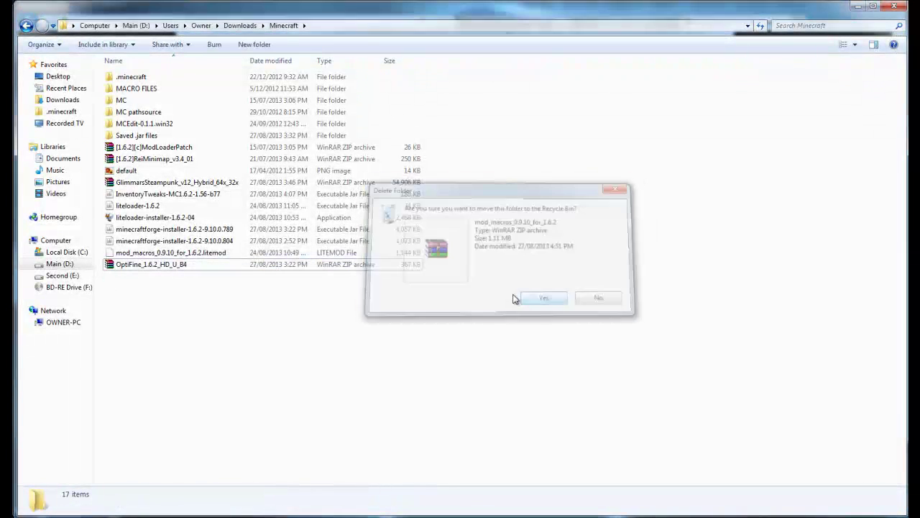
click(190, 255)
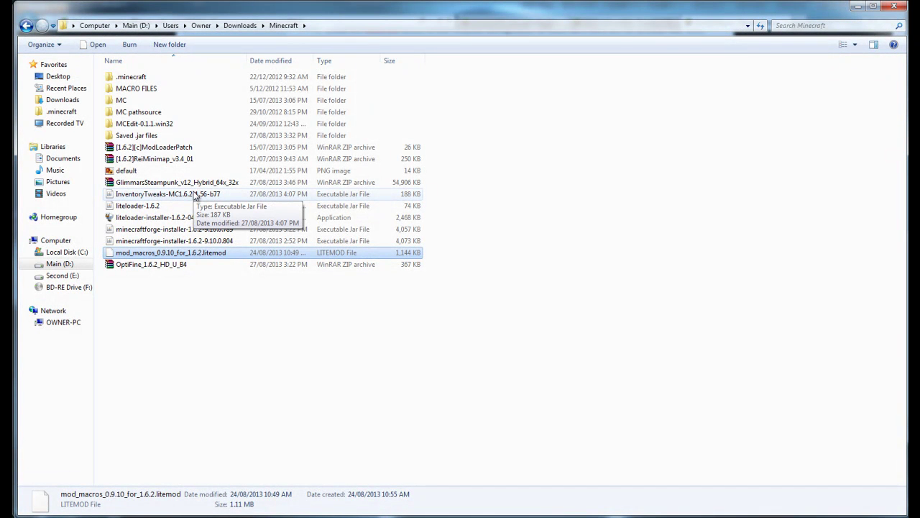
Add the InventoryTweaks-MC1.6.2-1.56-b77 file to the selection, then open the mods folder inside .minecraft
ctrl+click(196, 196)
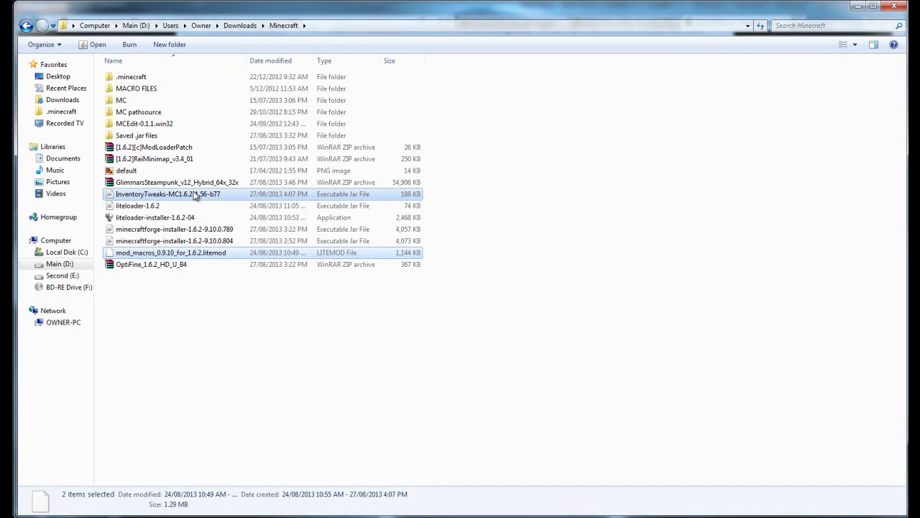
click(51, 114)
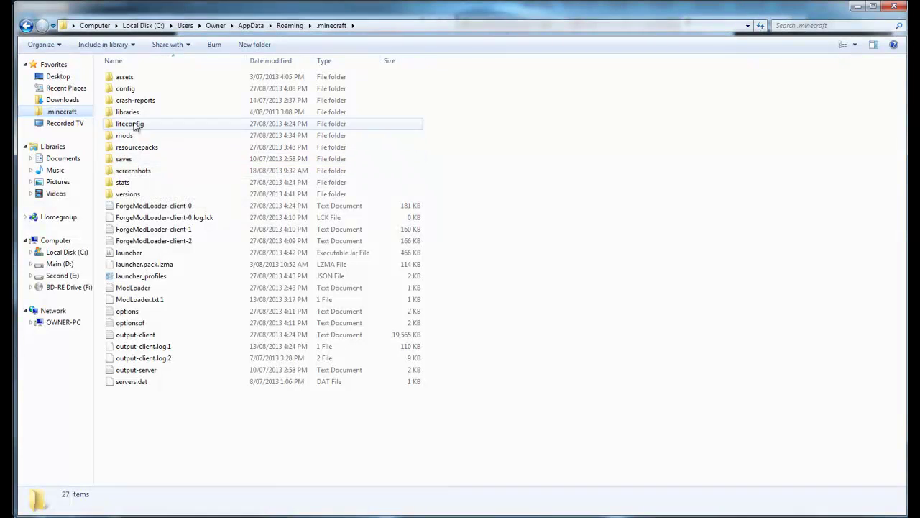
double_click(137, 138)
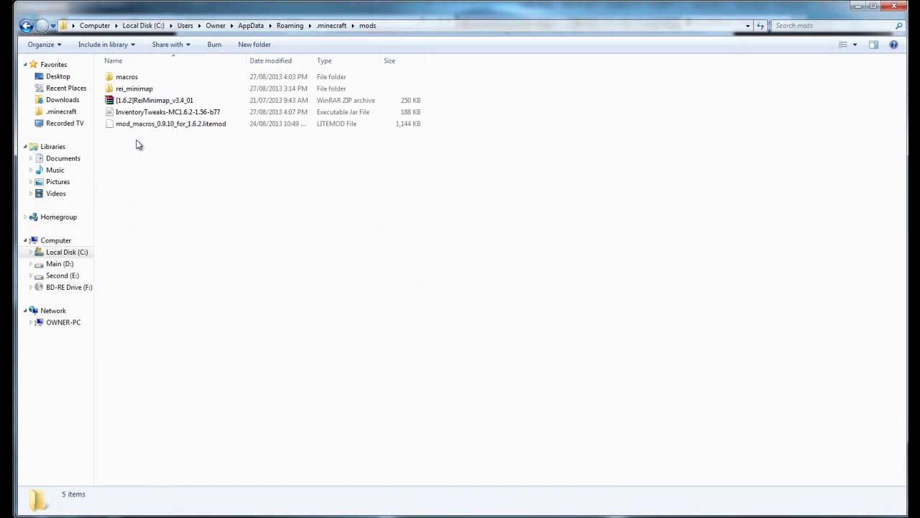
Check the Inventory Tweaks jar and macros litemod file in the mods folder, and look inside its macros subfolder
right_click(147, 159)
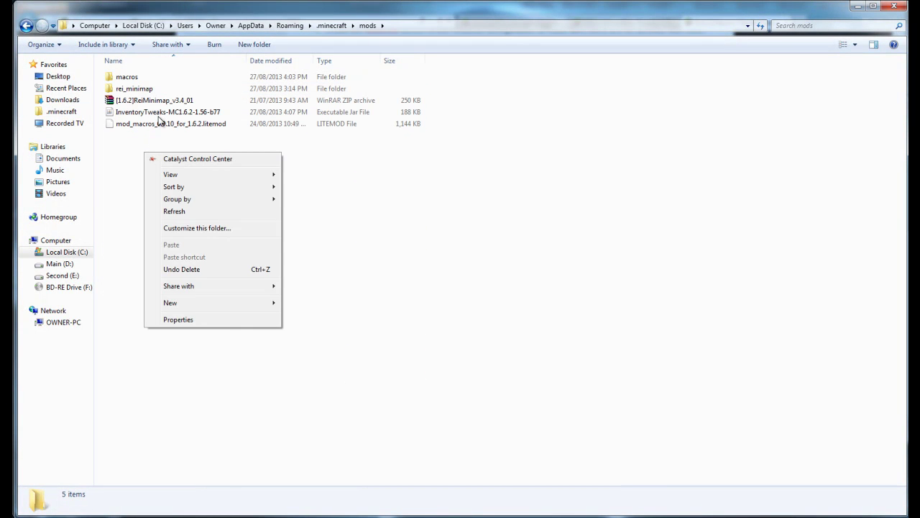
click(159, 113)
click(152, 126)
click(151, 113)
click(148, 126)
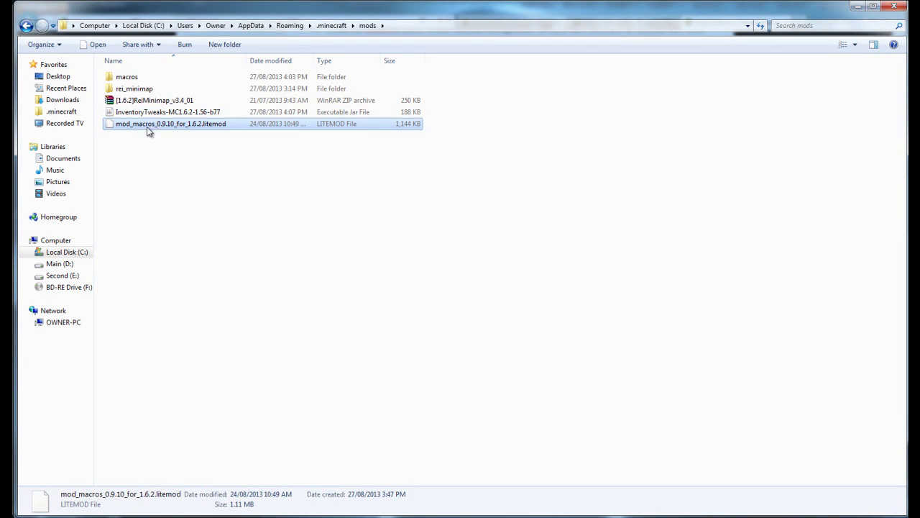
click(149, 113)
click(151, 125)
click(151, 148)
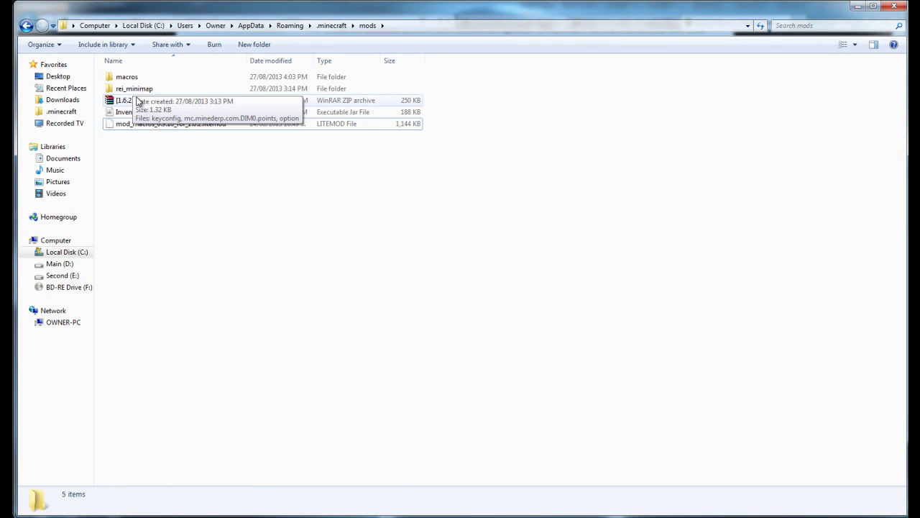
double_click(133, 78)
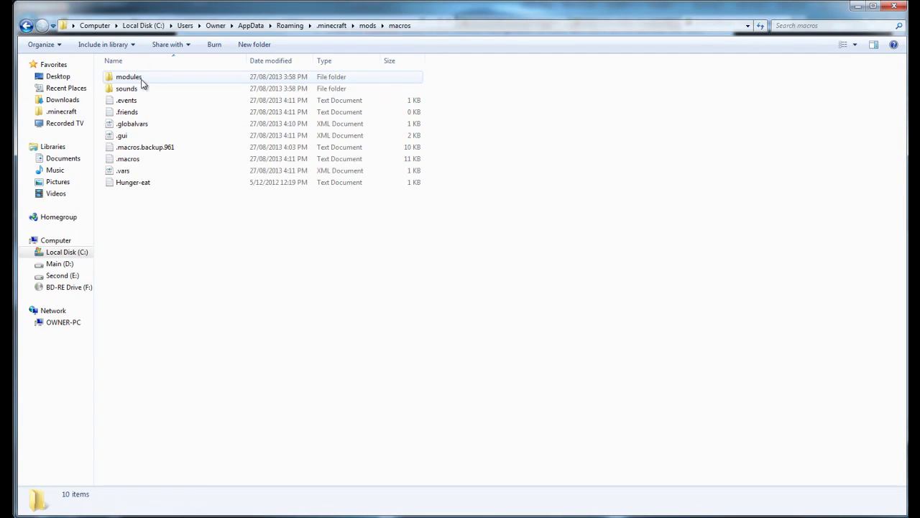
click(26, 25)
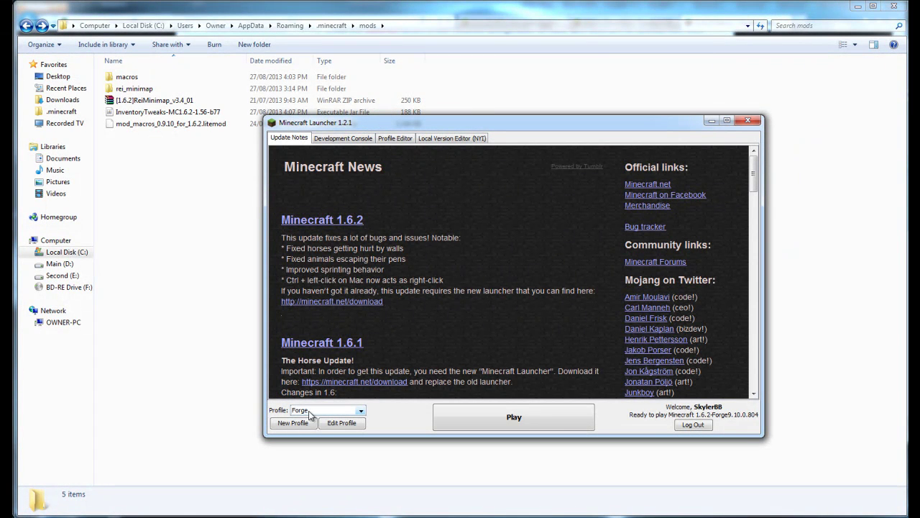
Select the LiteLoader profile in the Minecraft Launcher and review the list of available profiles
click(314, 410)
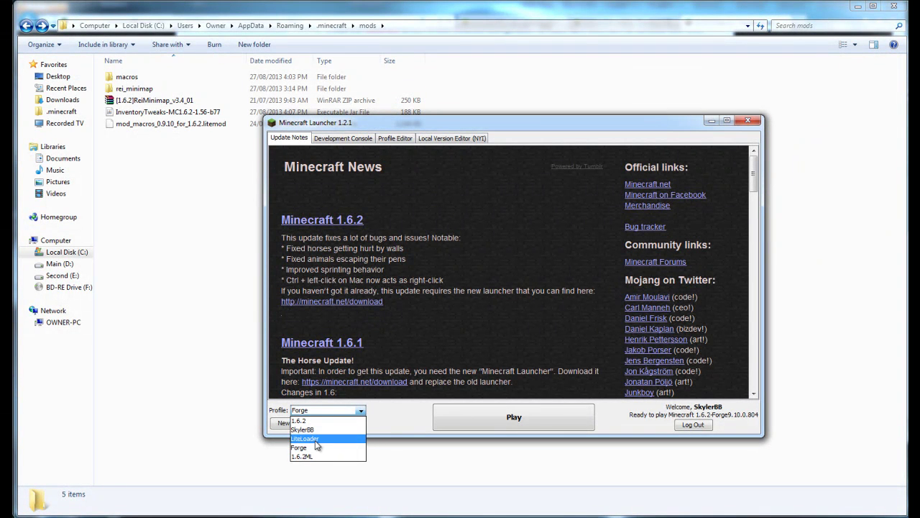
click(315, 438)
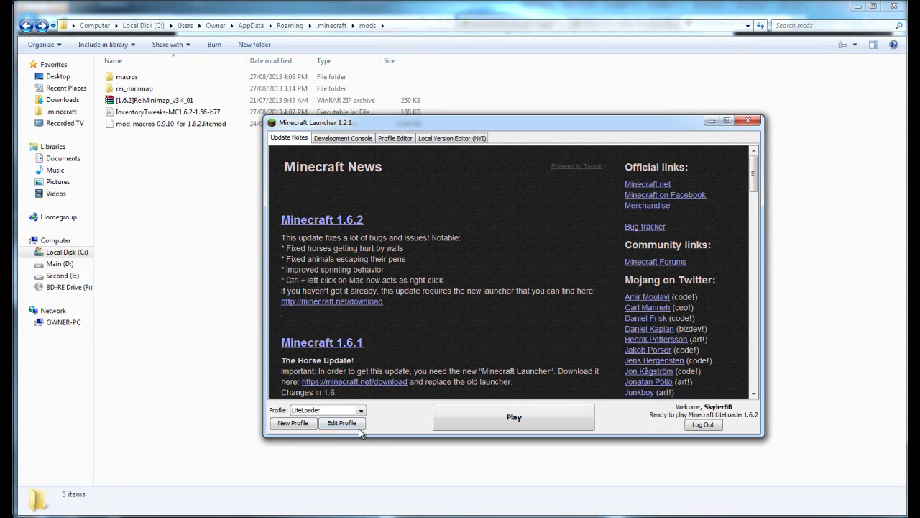
click(315, 415)
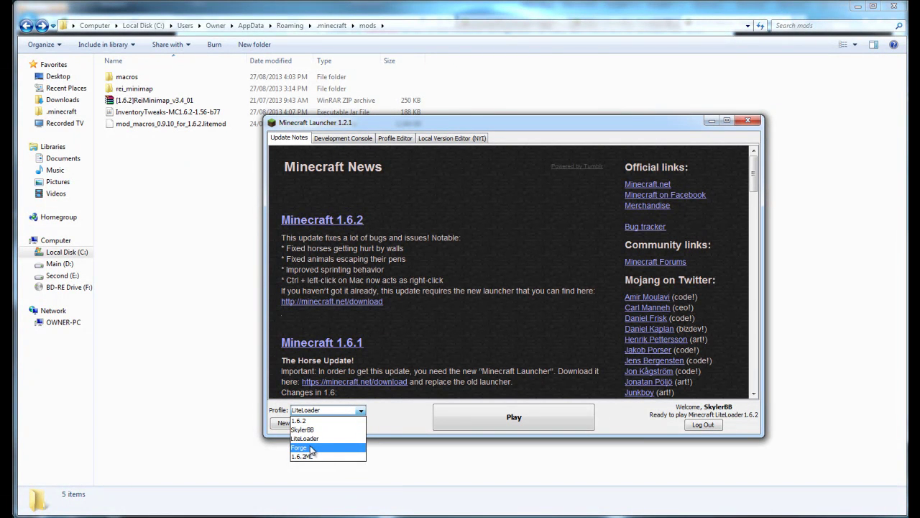
click(388, 424)
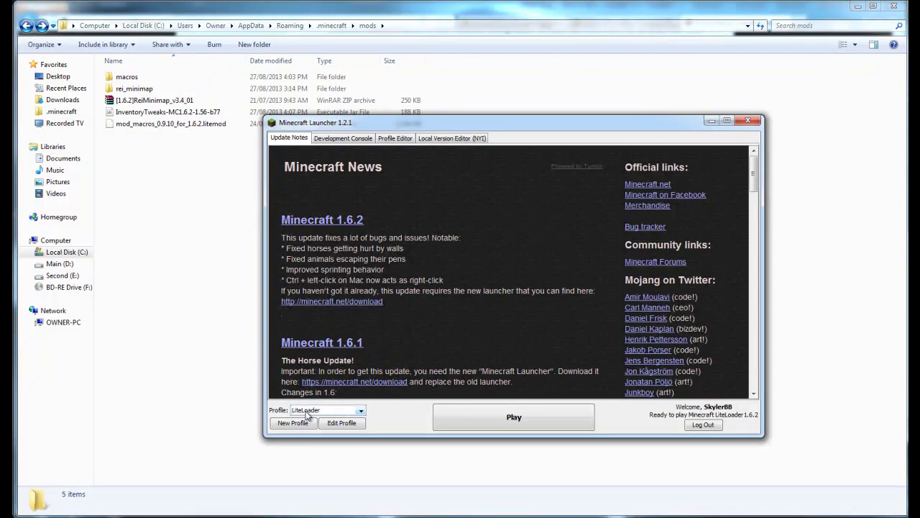
Open the LiteLoader1.6.2 folder under versions in .minecraft and select its LiteLoader1.6.2 jar file
click(144, 166)
click(61, 111)
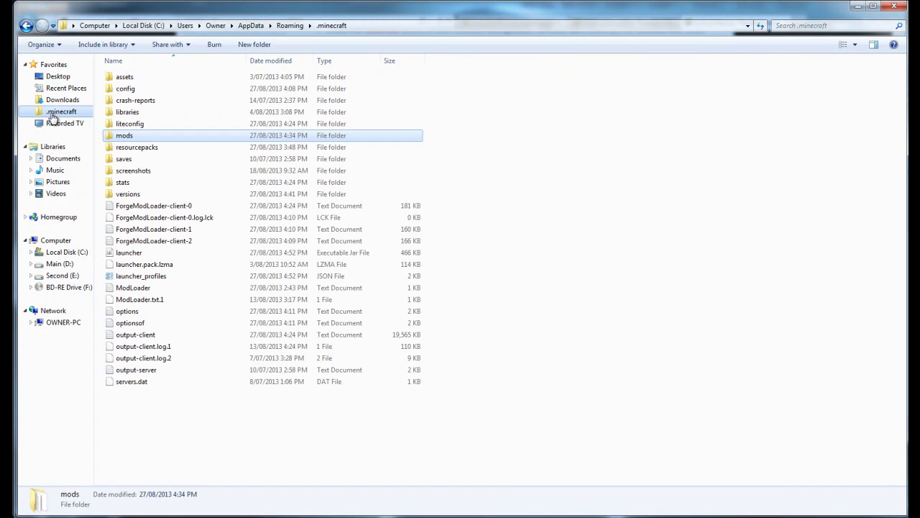
double_click(144, 195)
click(144, 79)
double_click(143, 79)
click(148, 81)
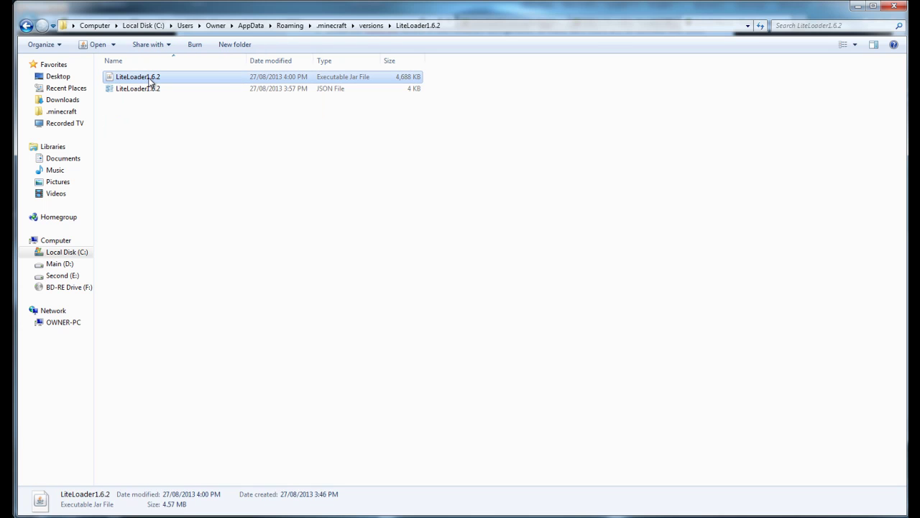
Return to the versions folder and close the OptiFine_1.6.2_HD_U_B4 archive in WinRAR
click(26, 25)
click(189, 163)
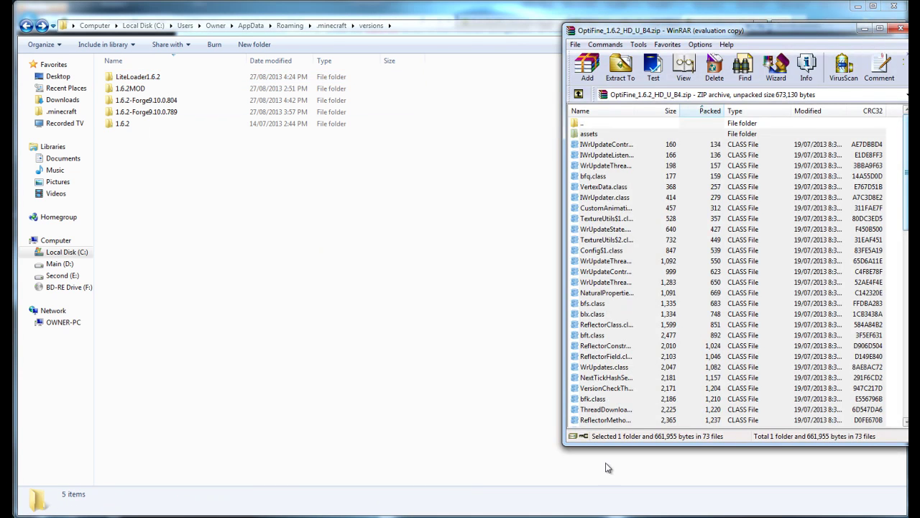
click(901, 28)
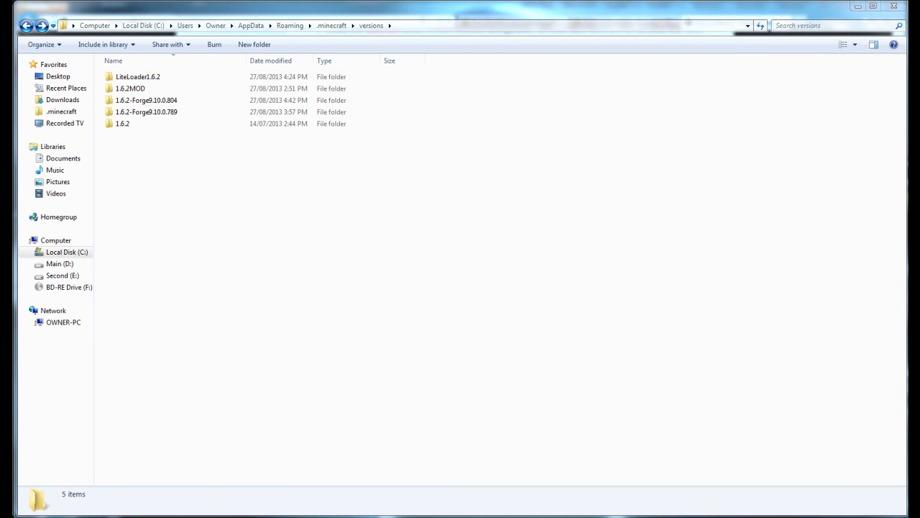
Launch Minecraft from the launcher using the LiteLoader profile
click(327, 410)
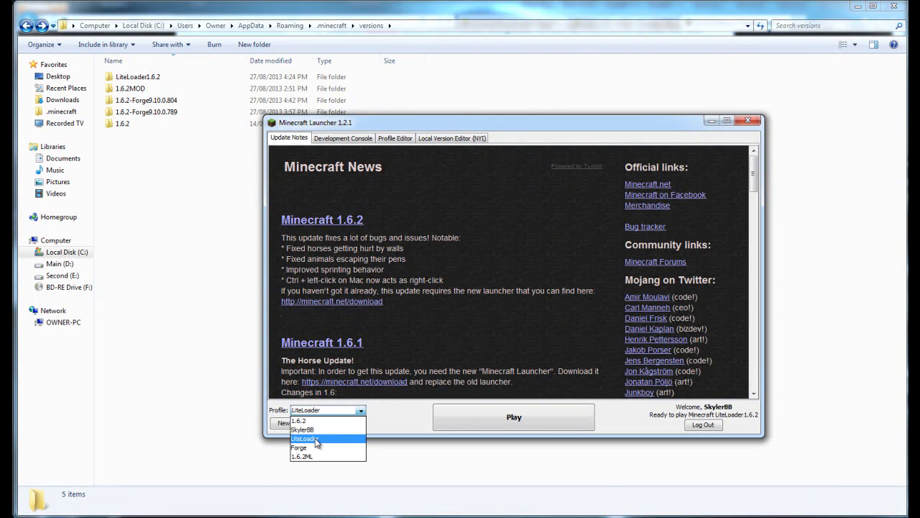
click(315, 440)
click(508, 420)
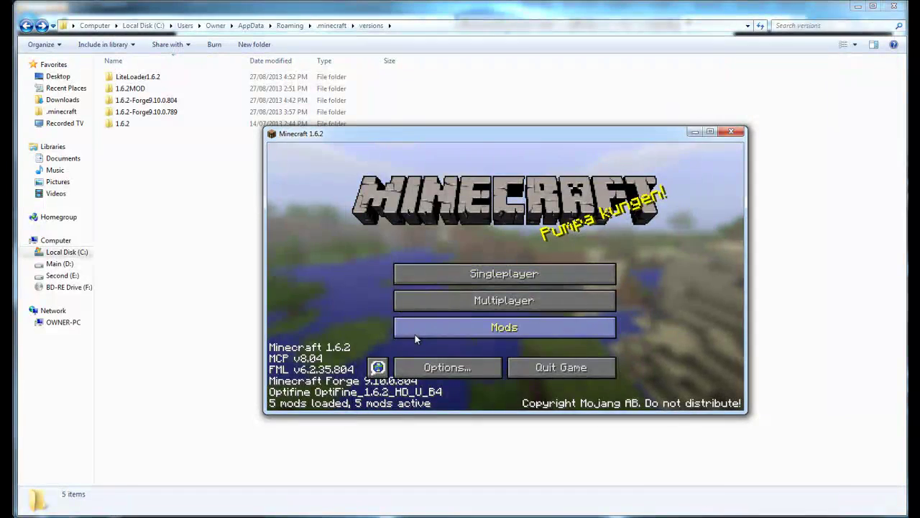
Examine the OptiFine, Minecraft Coder Pack, Forge and Inventory Tweaks entries in the Mod List, and return to the title screen
click(414, 332)
click(331, 202)
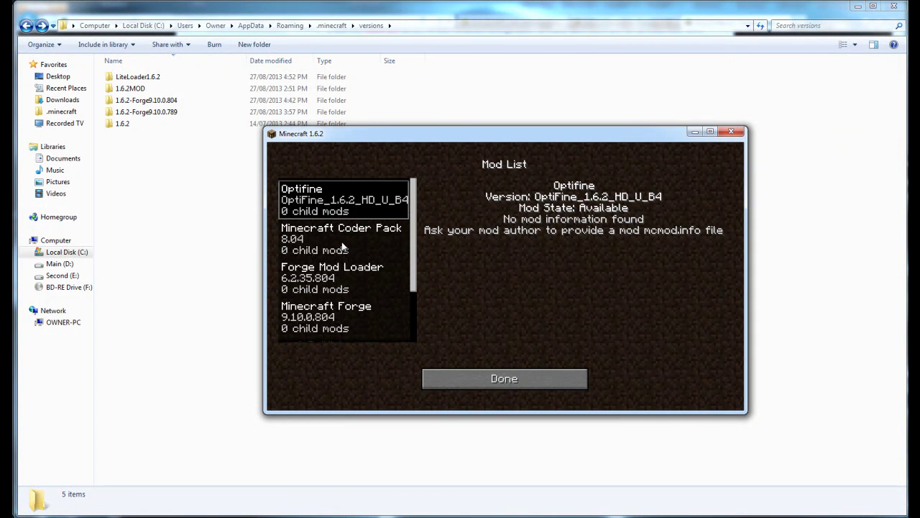
click(342, 245)
click(356, 271)
click(335, 205)
drag(414, 216, 414, 252)
click(331, 227)
click(334, 257)
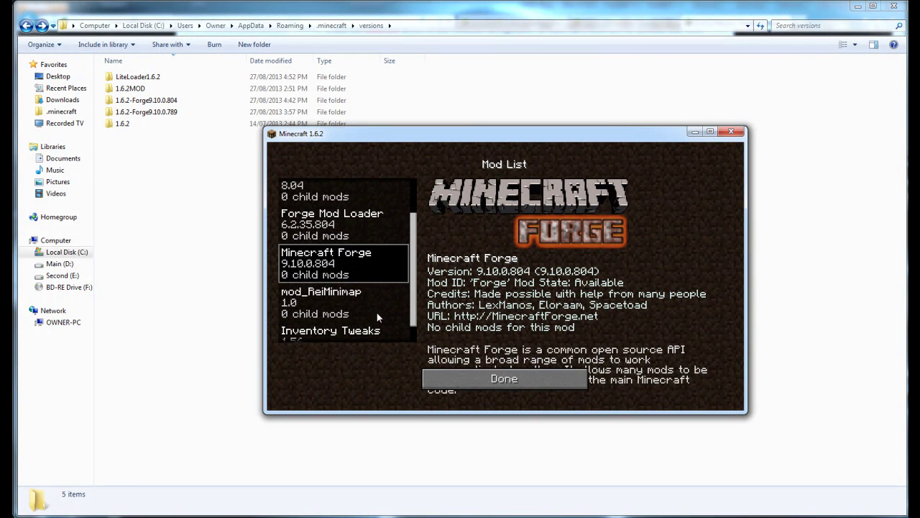
drag(413, 289, 412, 190)
click(372, 319)
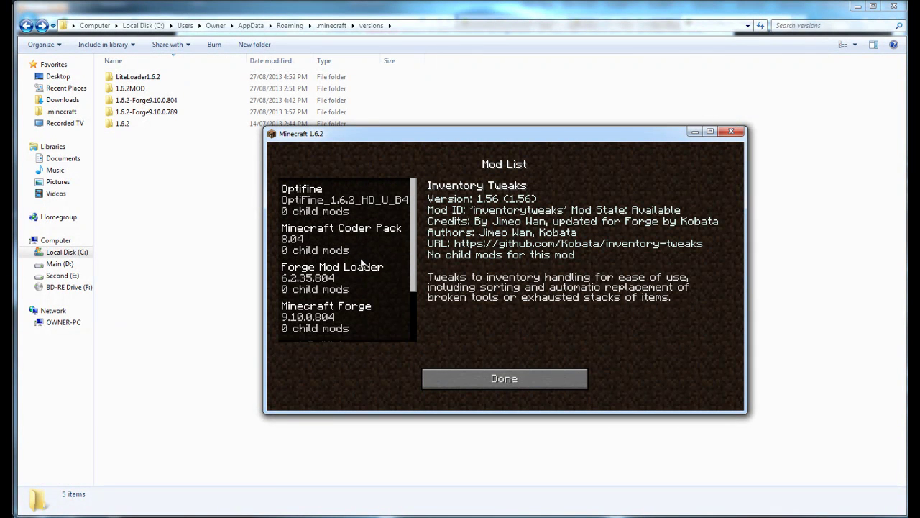
click(449, 378)
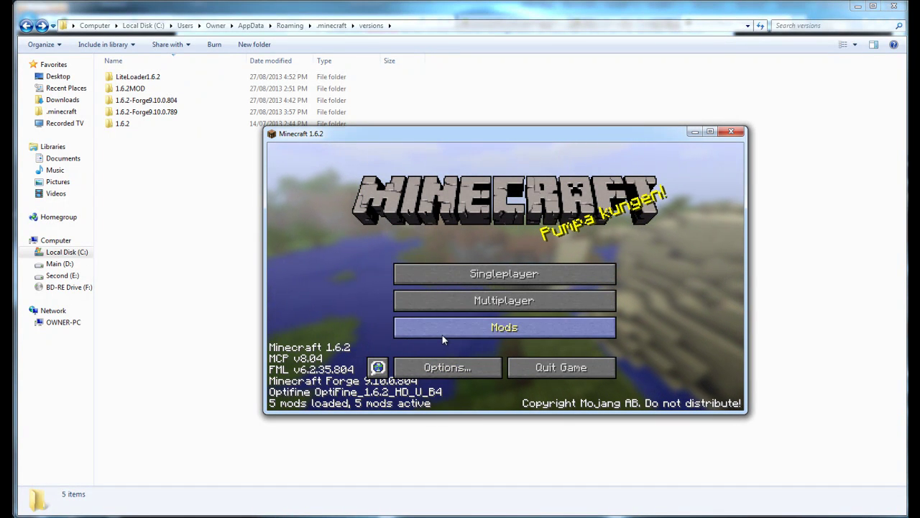
Reopen the Mod List, look through the loaded mods again, and close it
click(442, 334)
mouse_move(417, 217)
mouse_down()
mouse_move(412, 278)
mouse_move(407, 202)
mouse_up()
click(474, 381)
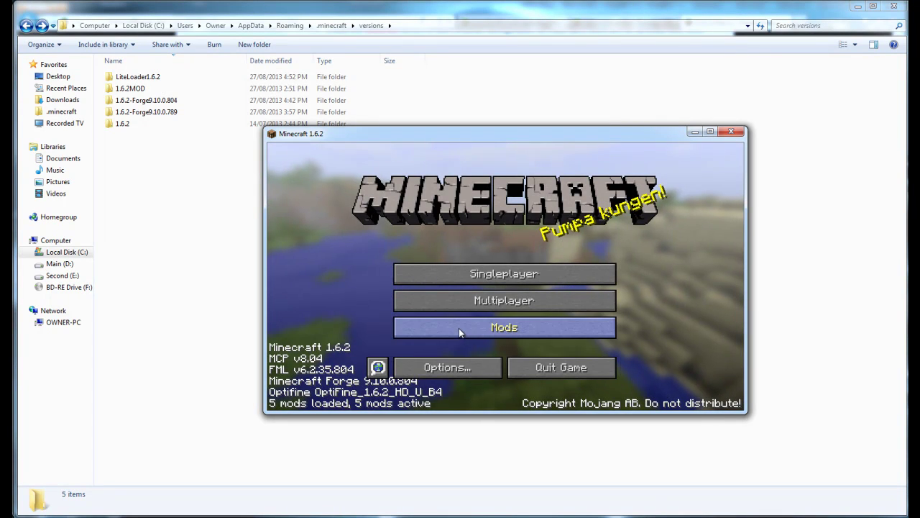
View the macro key bindings through the game's control options, and return to the title screen
click(450, 363)
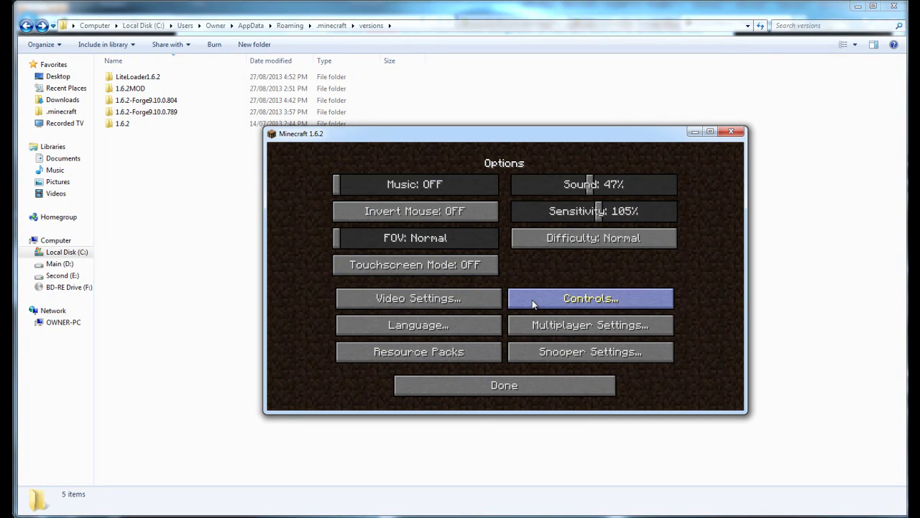
click(567, 302)
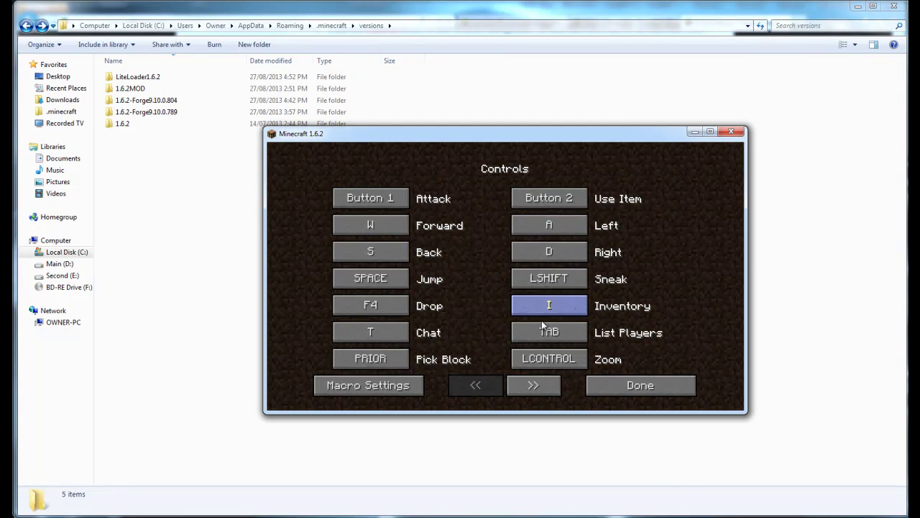
click(365, 389)
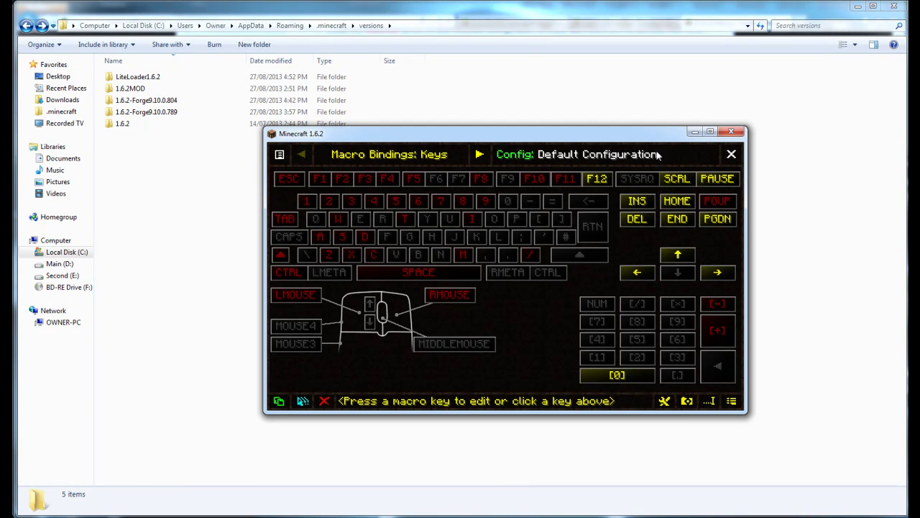
click(731, 155)
click(629, 391)
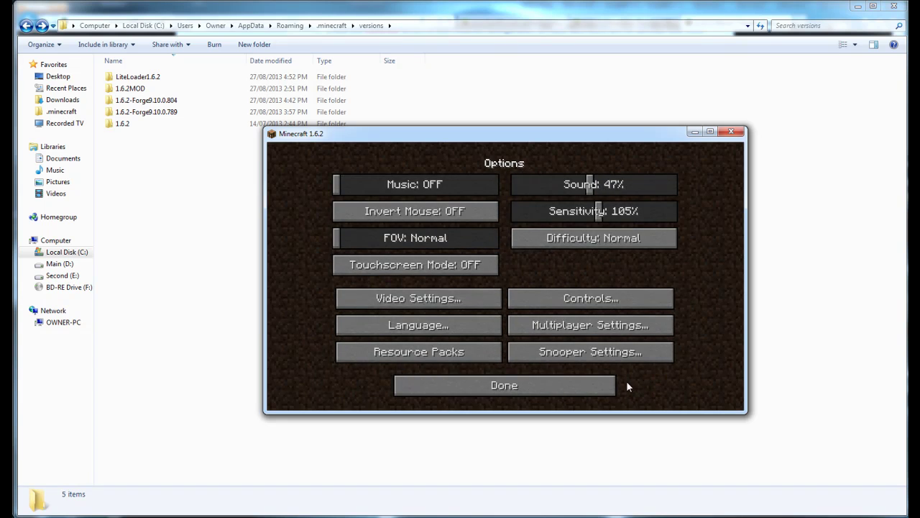
click(503, 387)
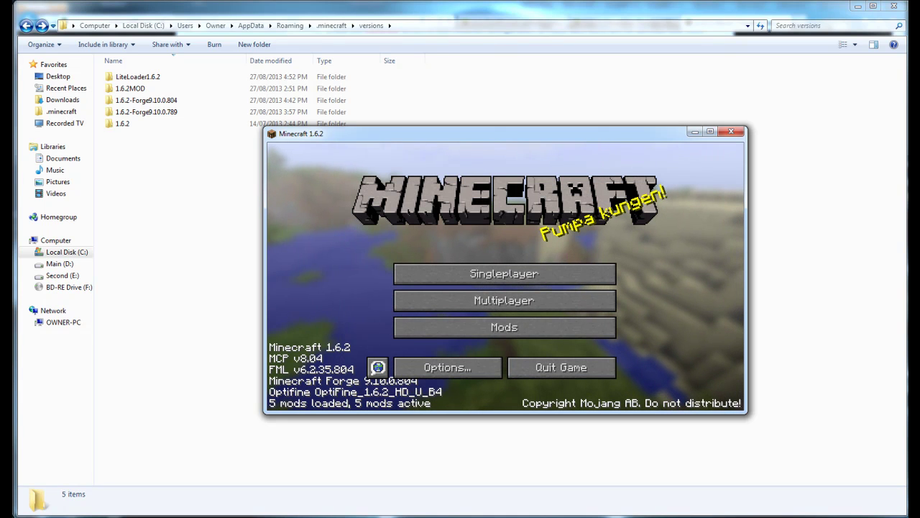